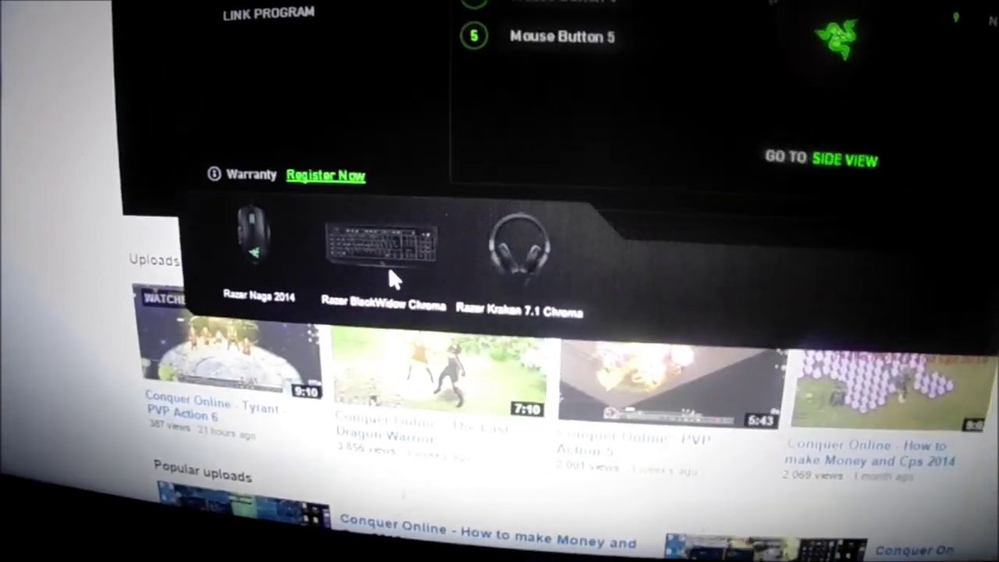
# Open the BlackWidow Chroma keyboard's lighting page, currently showing the Wave effect
pyautogui.click(378, 269)
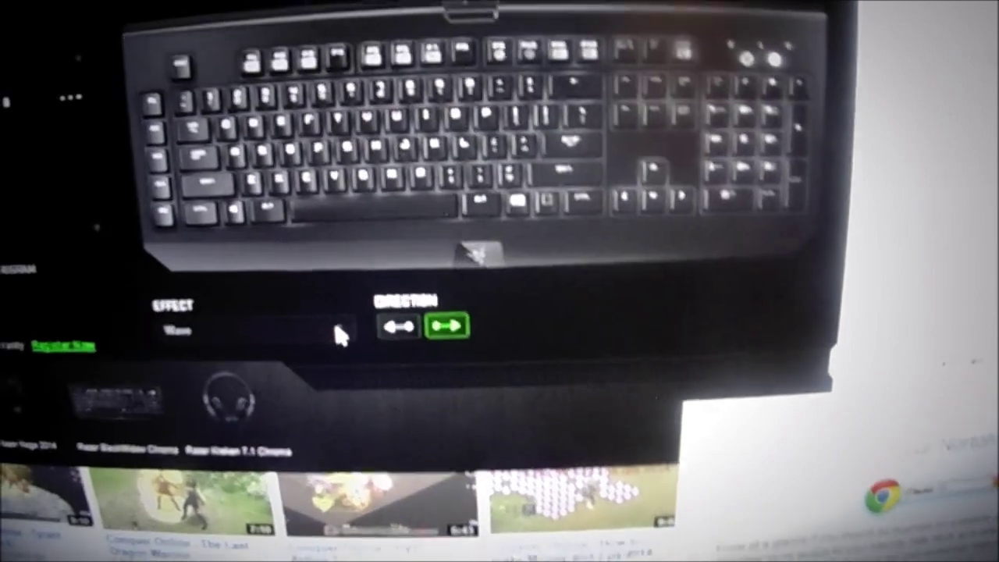
# Switch the keyboard's lighting effect from Wave to Custom
pyautogui.click(281, 281)
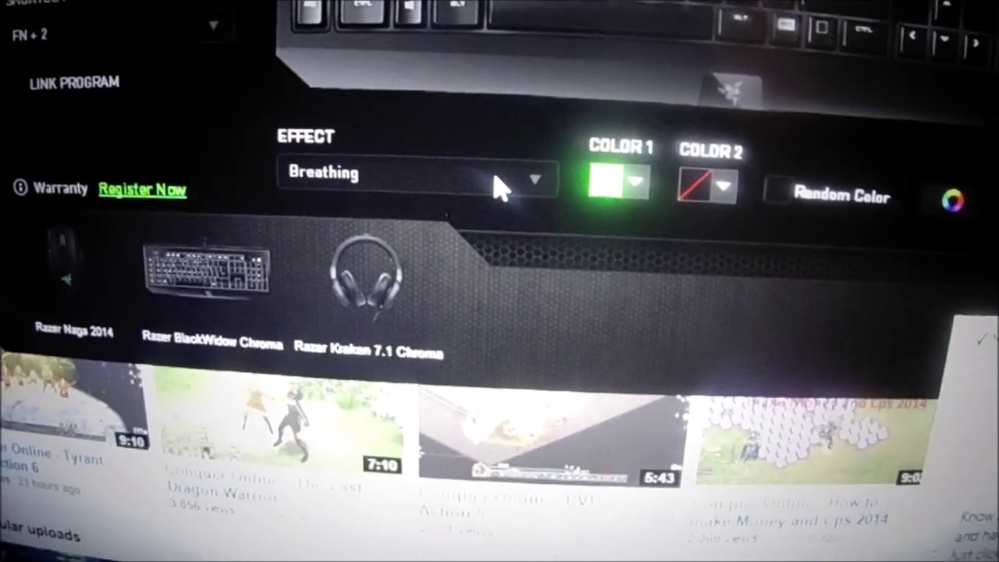
pyautogui.click(483, 195)
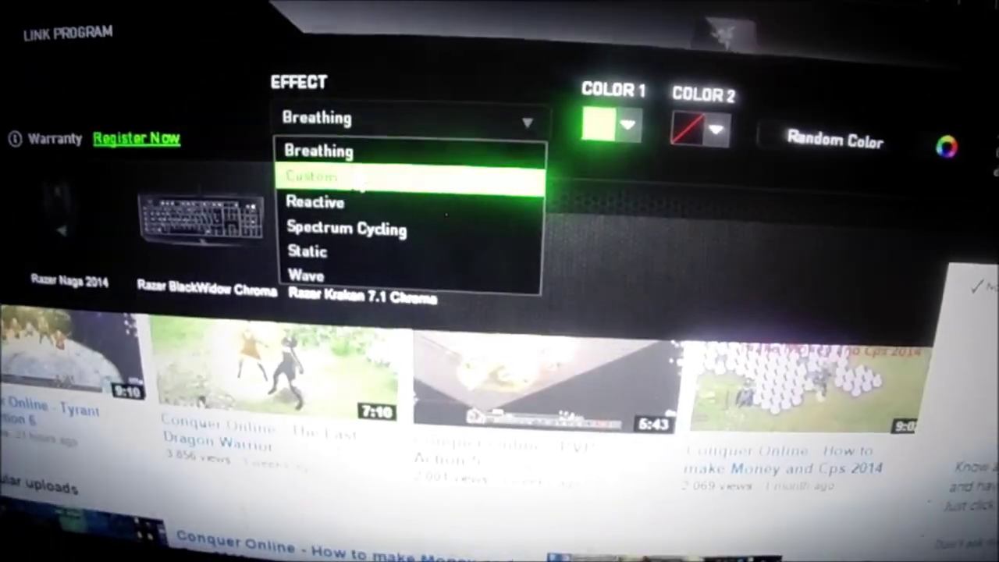
pyautogui.click(418, 199)
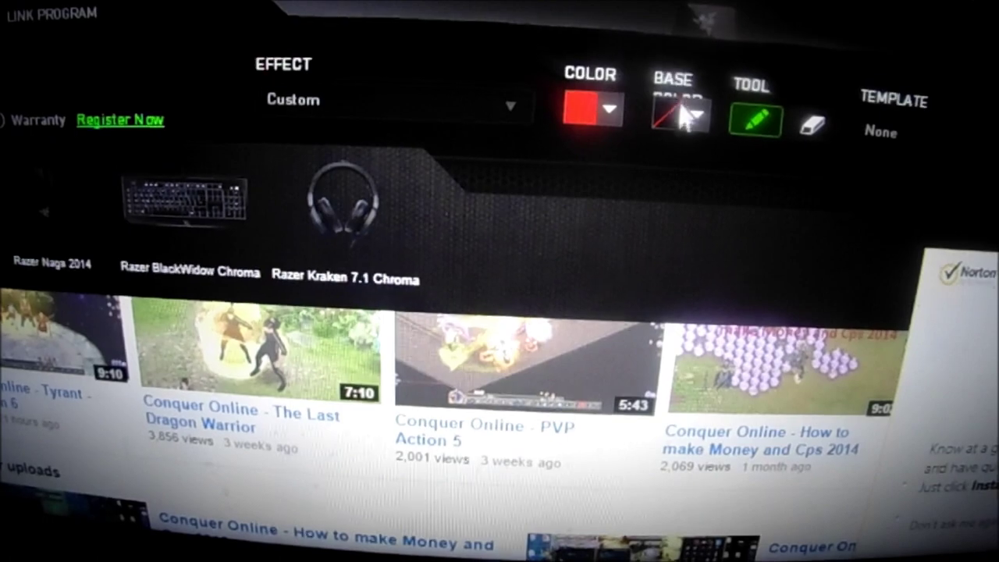
# Set the Custom lighting's base color to purple, replacing a brief light pink pick
pyautogui.click(698, 115)
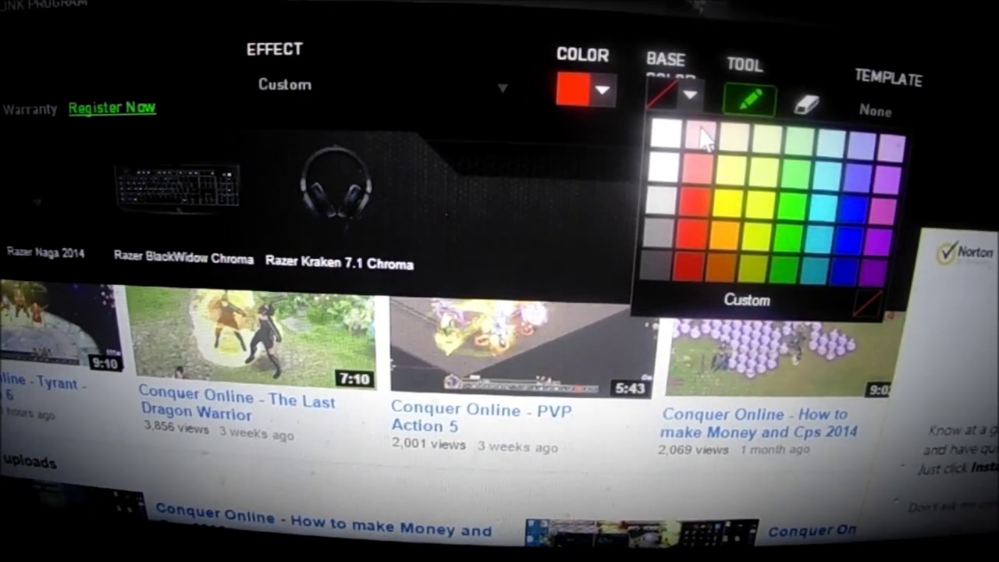
pyautogui.click(691, 142)
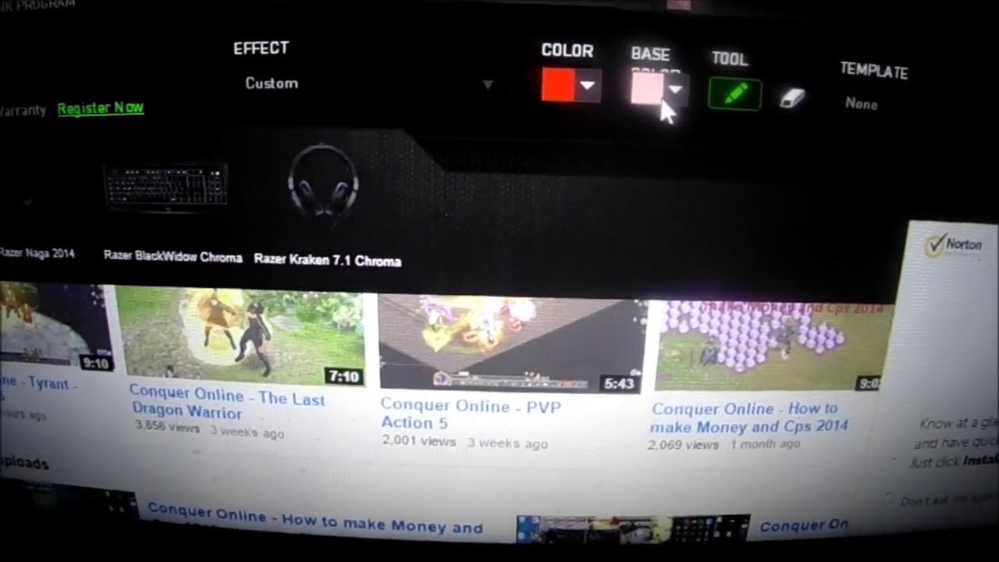
pyautogui.click(663, 109)
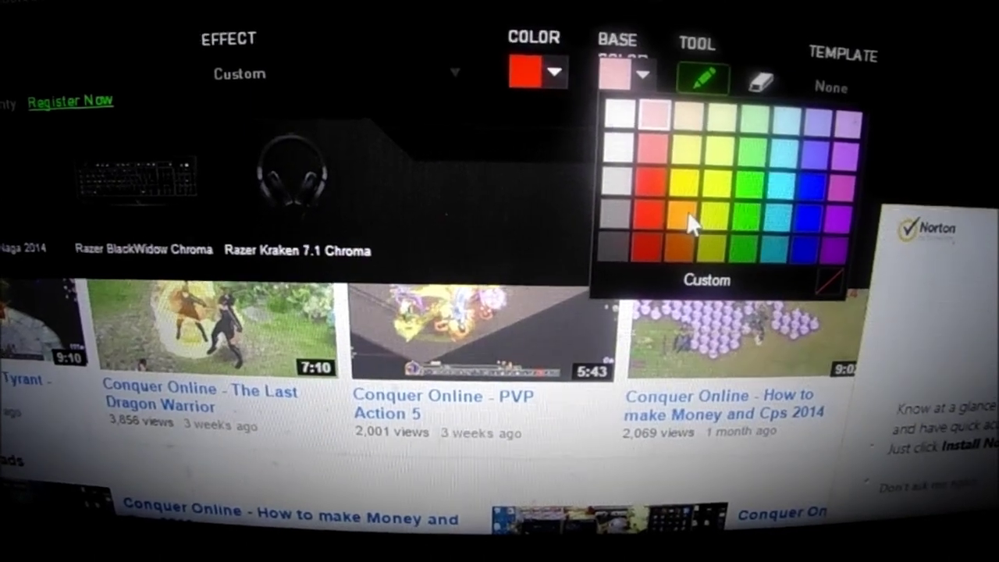
pyautogui.click(811, 222)
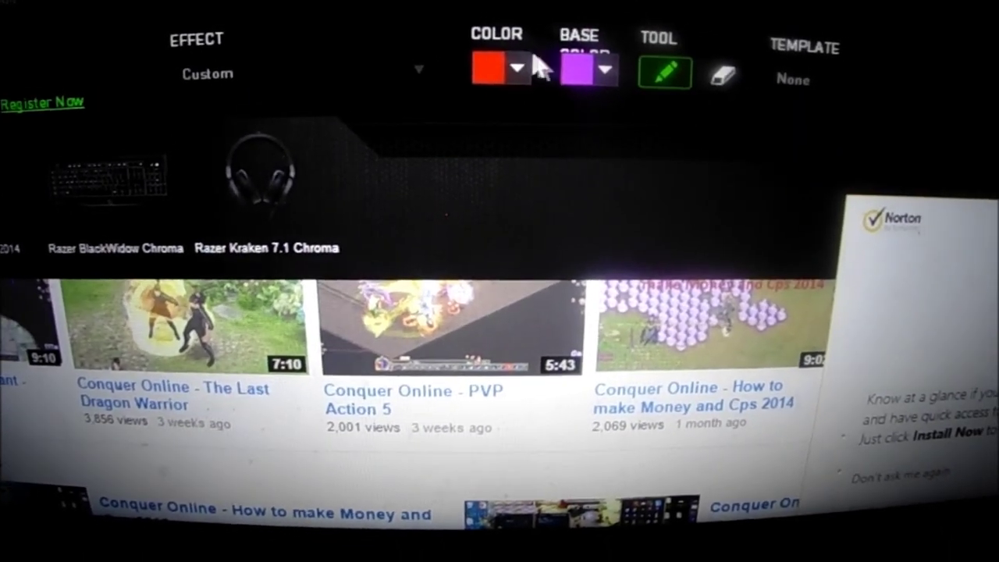
# Keep red as the paint color
pyautogui.click(532, 70)
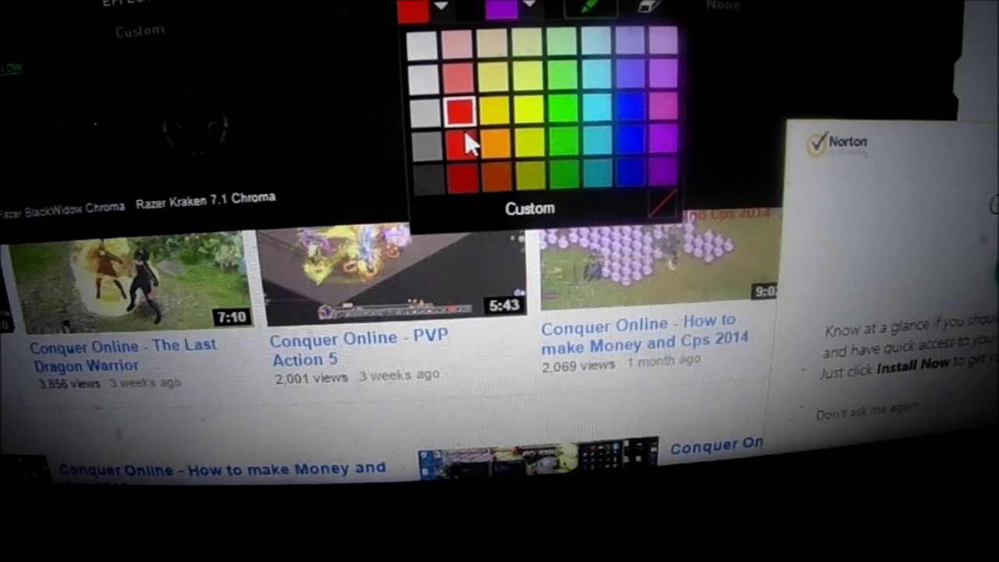
pyautogui.click(460, 132)
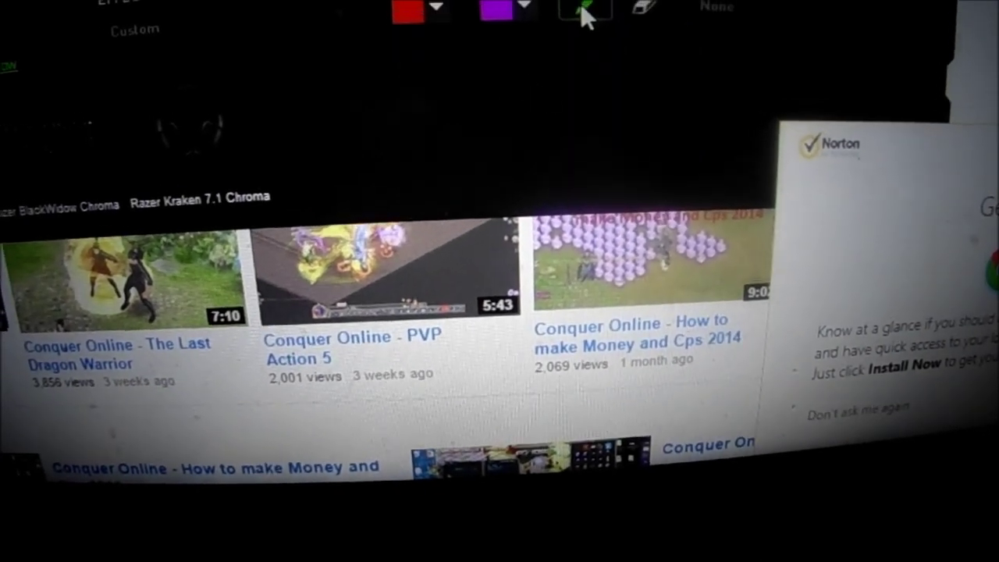